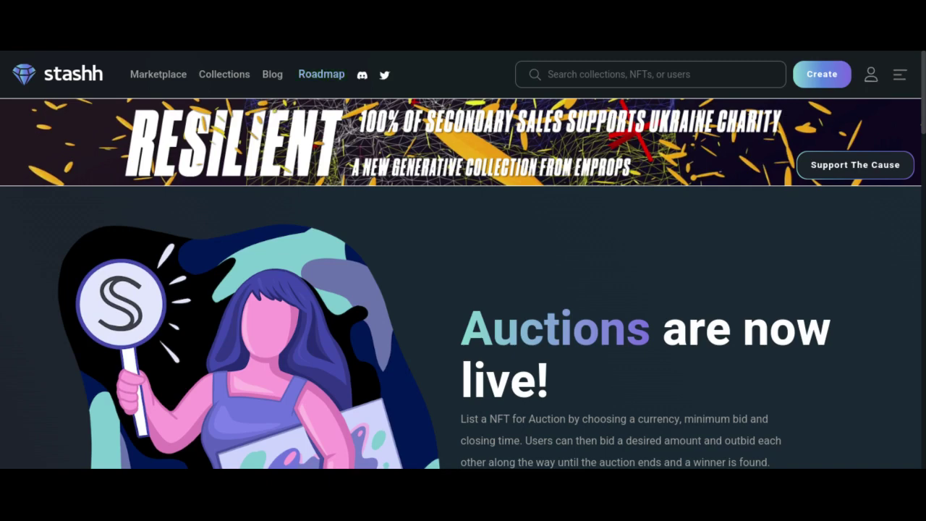
# - Authenticate the connected wallet with Stashh by creating a permit
pyautogui.click(871, 73)
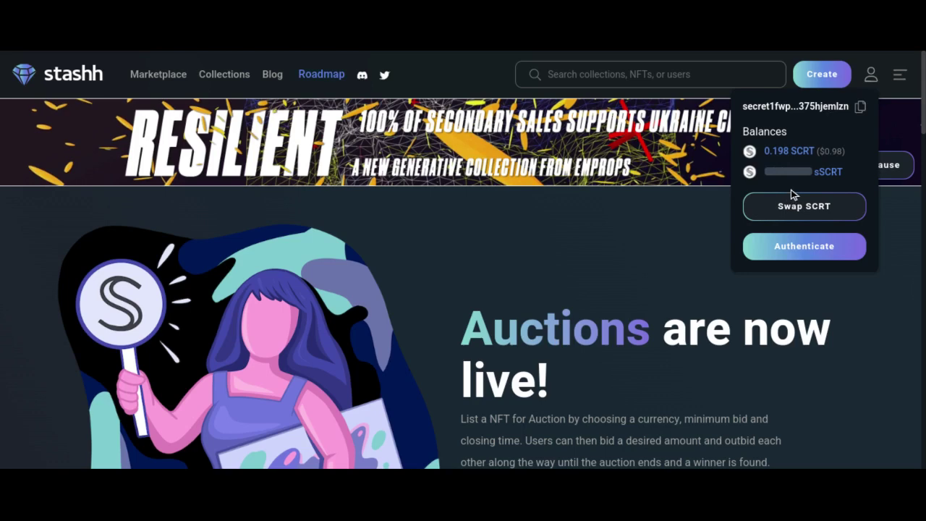
pyautogui.click(802, 255)
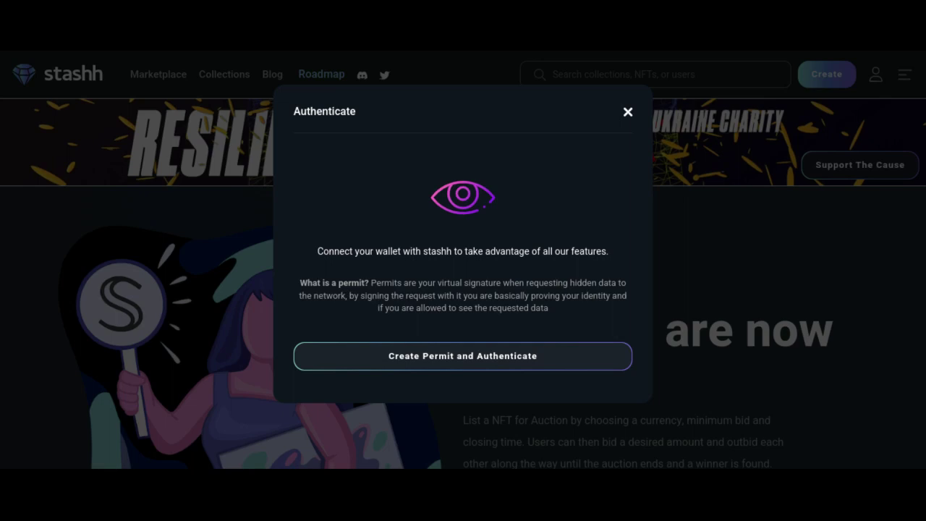
pyautogui.click(467, 355)
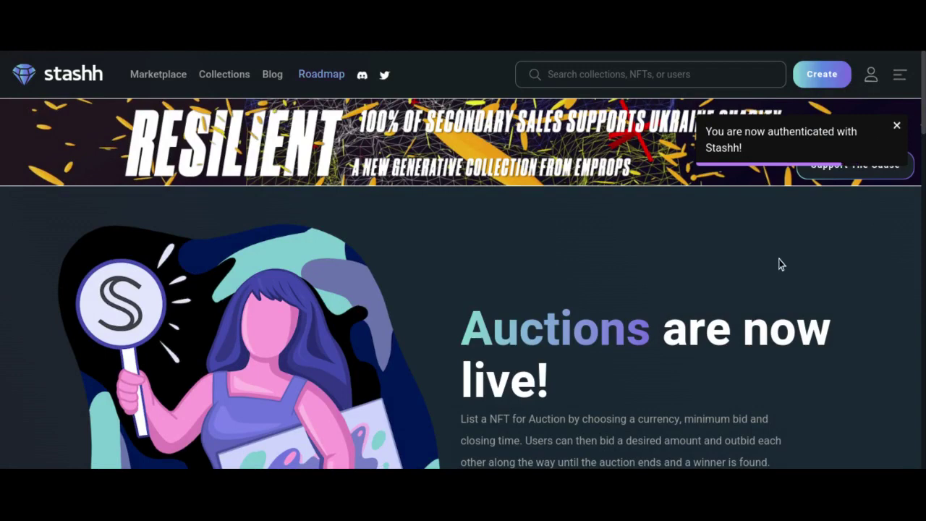
# - Set the dashboard profile's name to "Secret Prize Wallet" and update the profile
pyautogui.click(870, 76)
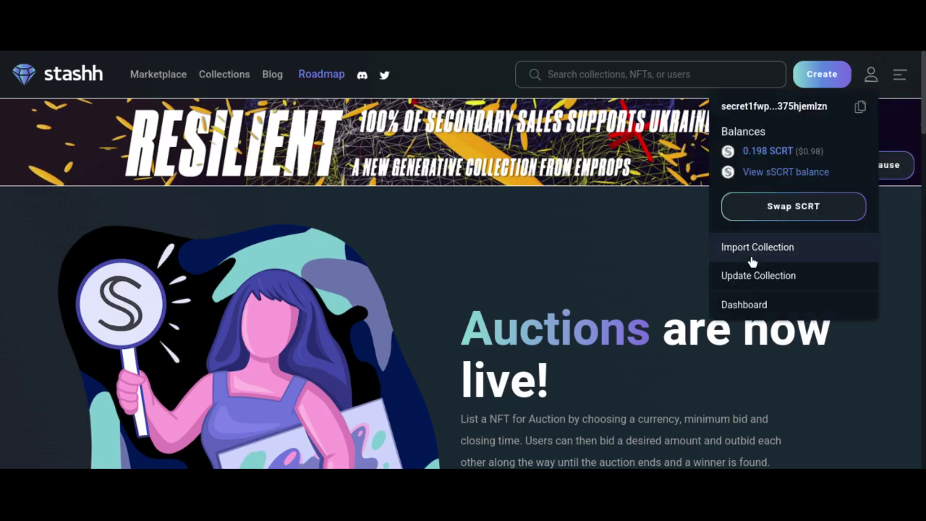
pyautogui.click(743, 304)
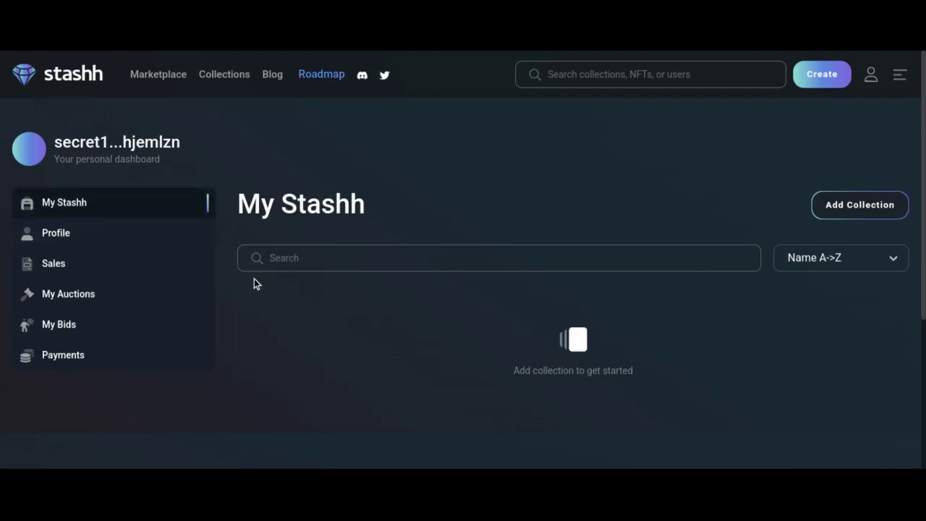
pyautogui.click(45, 237)
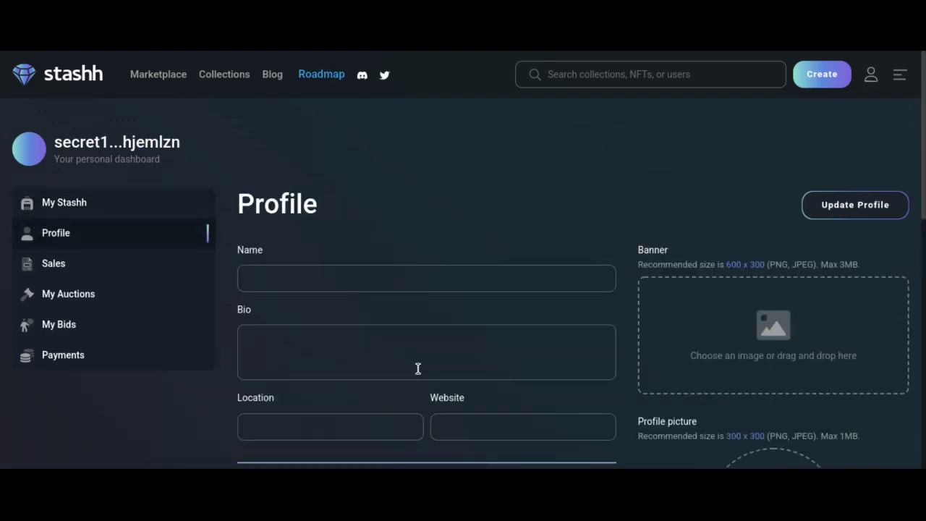
pyautogui.click(318, 277)
pyautogui.write('Secret')
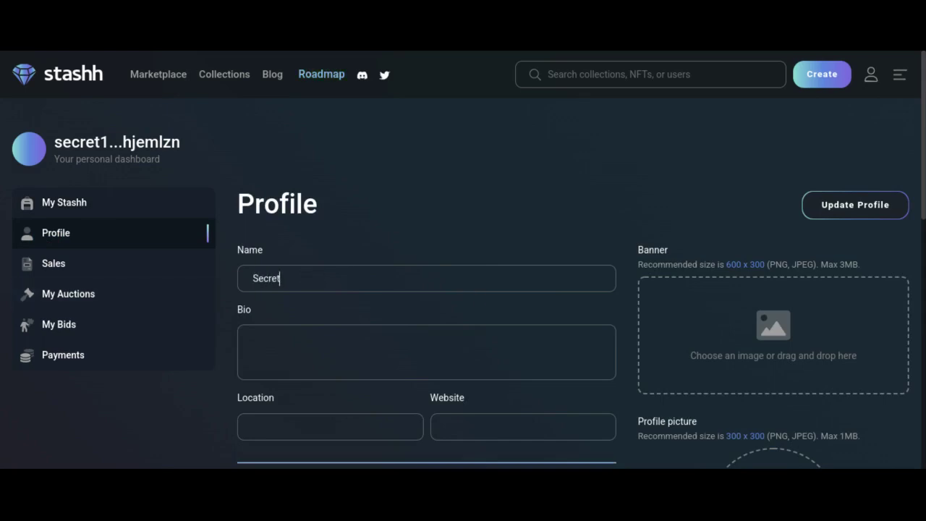
pyautogui.write(' Prize Wallet')
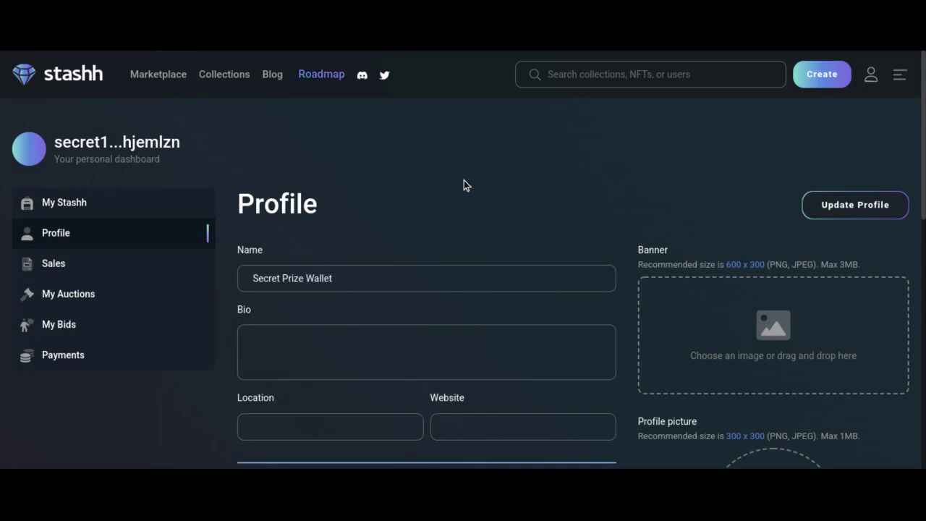
pyautogui.click(841, 206)
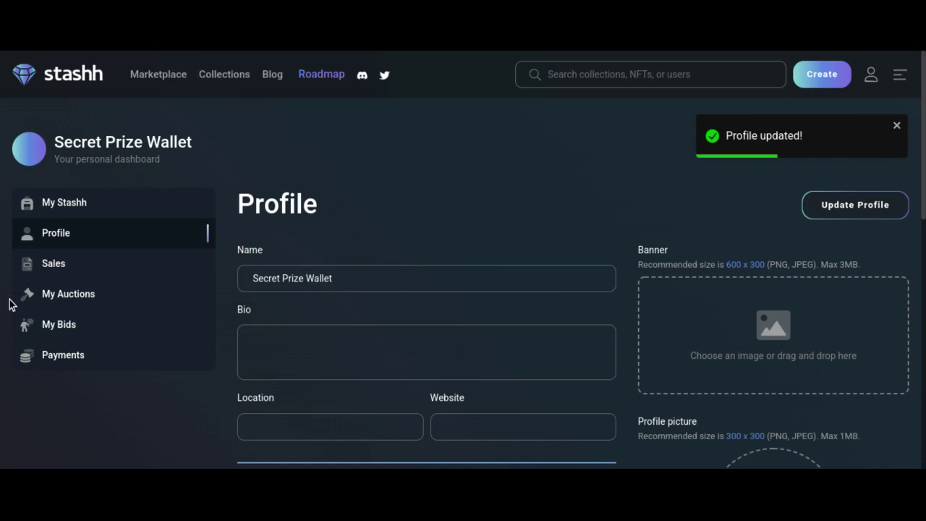
# - Enter the account's Twitter handle in the profile's social links
pyautogui.click(58, 265)
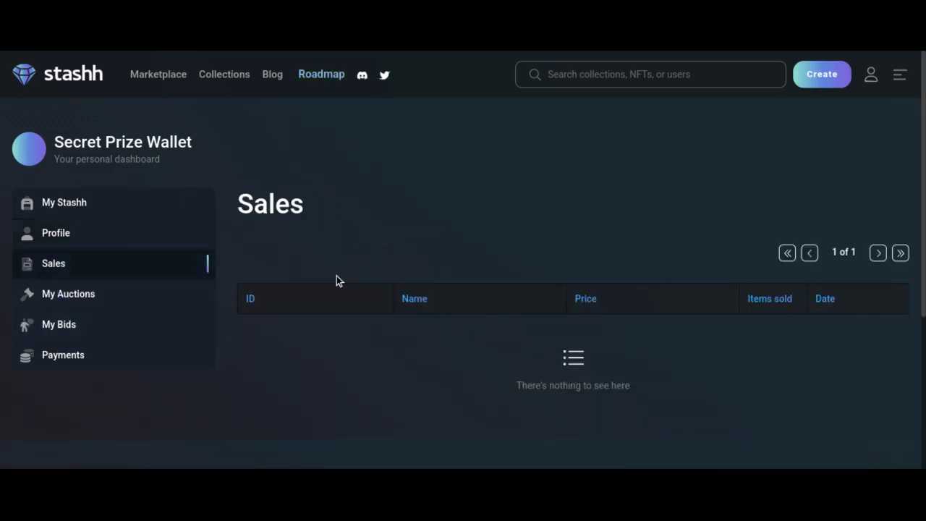
pyautogui.click(90, 236)
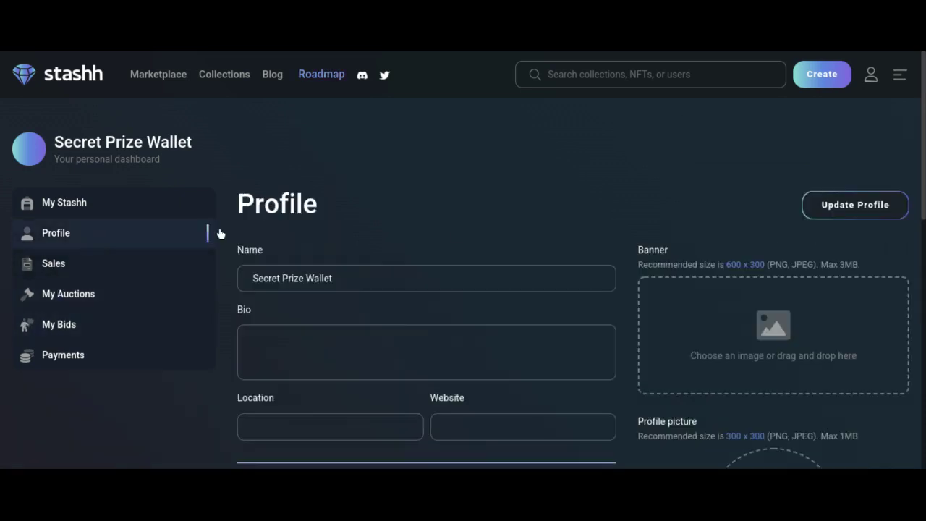
pyautogui.scroll(-5, 451, 233)
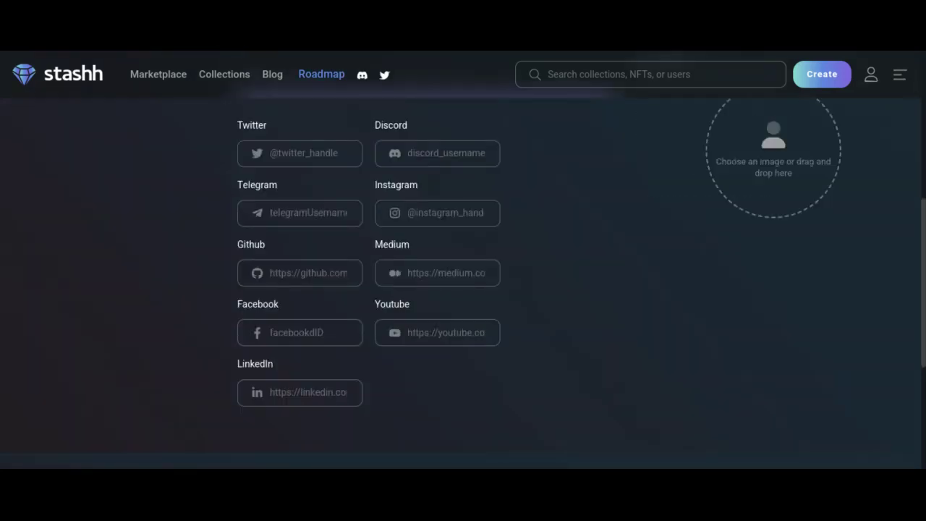
pyautogui.click(335, 159)
pyautogui.write('@cosmosdefi')
pyautogui.scroll(-3, 613, 222)
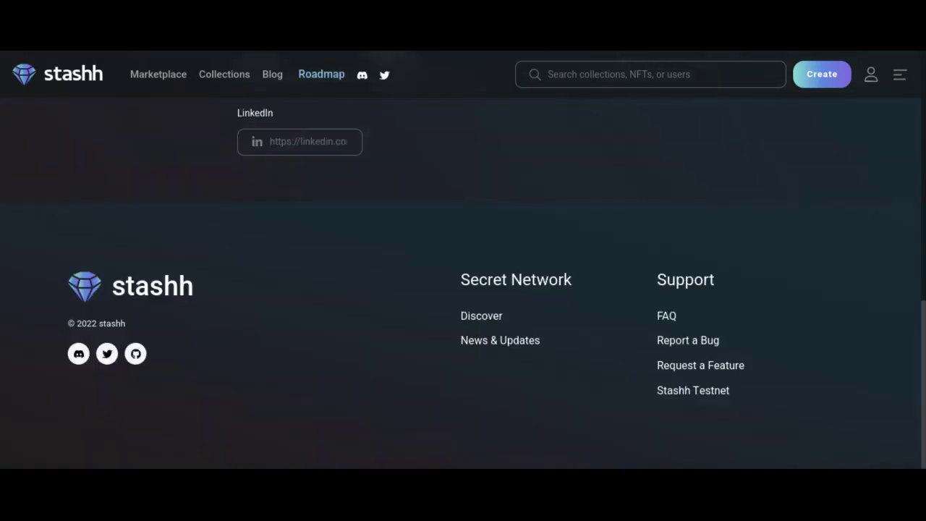
pyautogui.scroll(5, 636, 202)
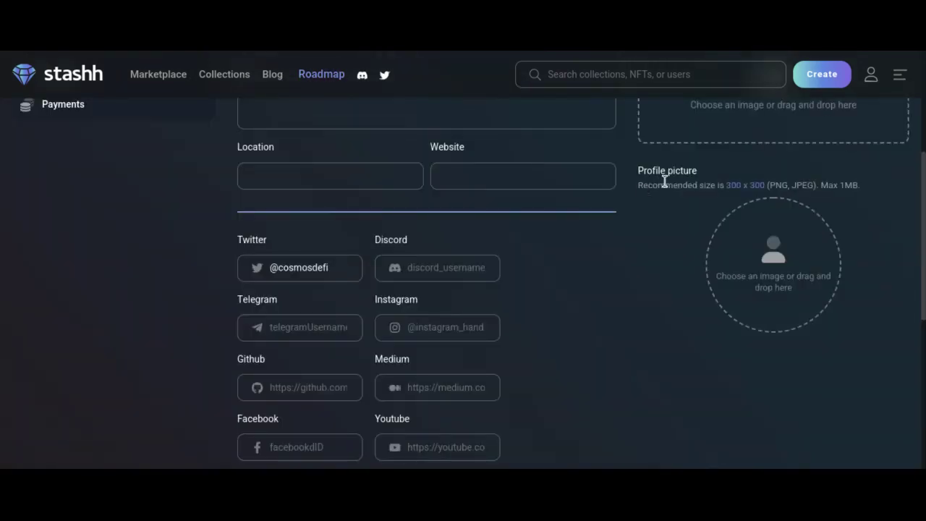
# - Enter the account's Discord username in the social links and update the profile
pyautogui.click(418, 274)
pyautogui.write('Cosmo')
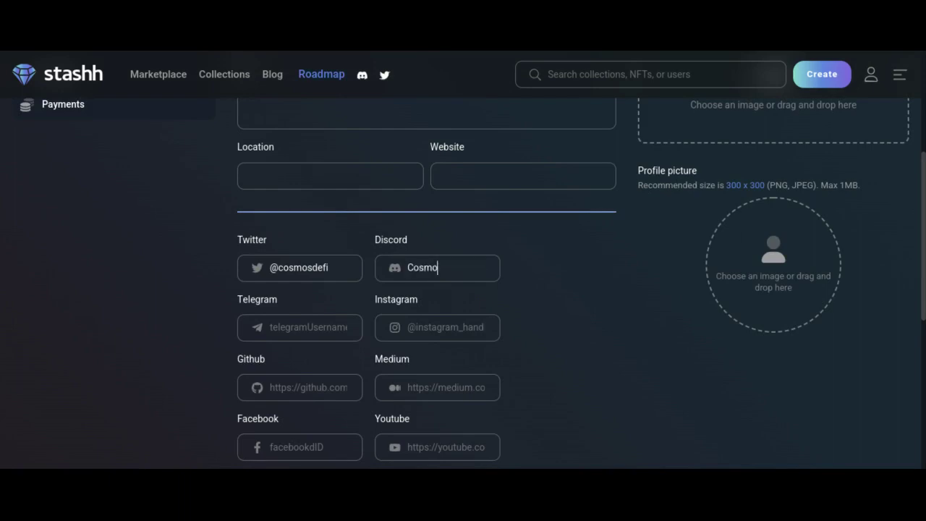
pyautogui.write('s.Defi#8887')
pyautogui.press('BackSpace')
pyautogui.scroll(4, 574, 327)
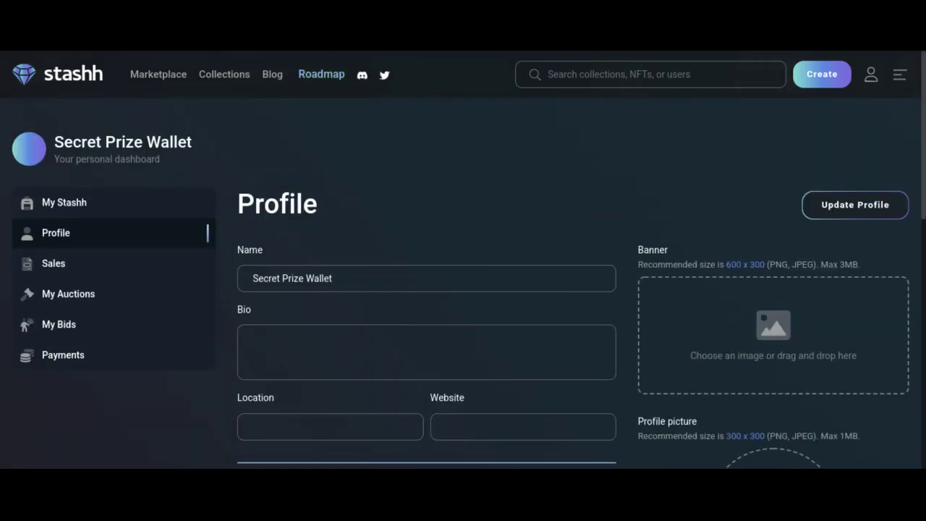
pyautogui.click(822, 215)
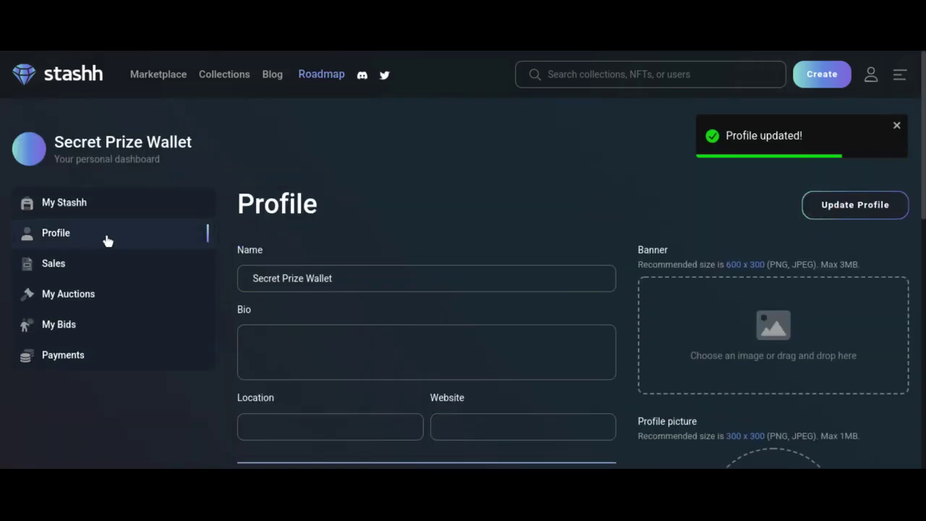
# - Look at the Sales page and the public profile, and return to My Stashh in the dashboard
pyautogui.click(72, 262)
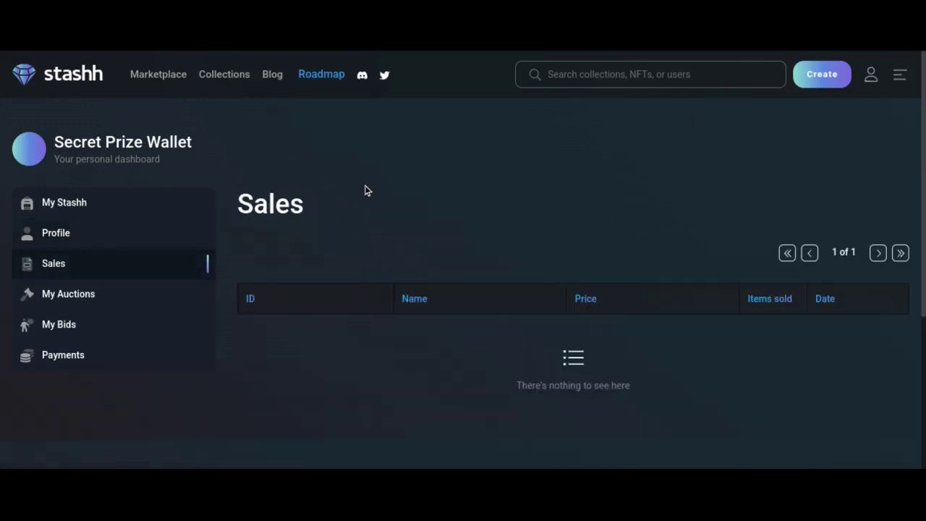
pyautogui.click(871, 78)
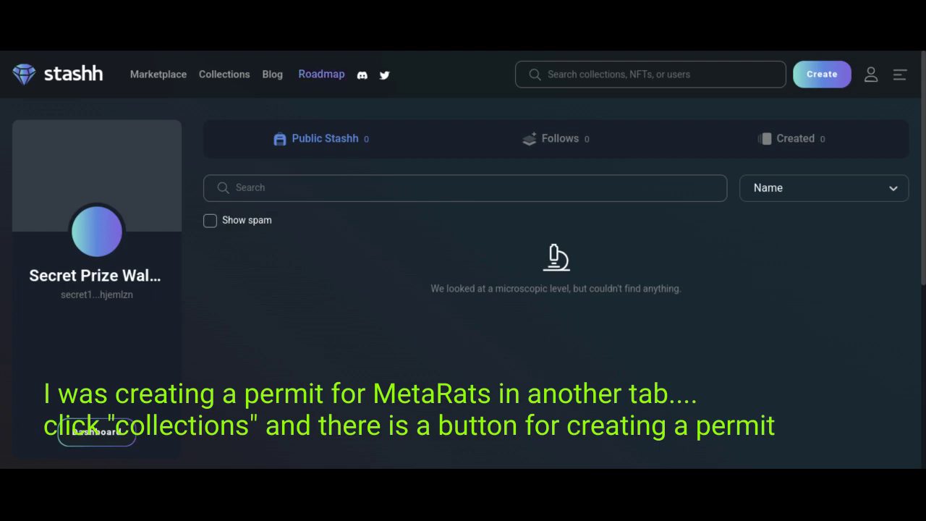
pyautogui.scroll(-5, 463, 289)
pyautogui.click(870, 74)
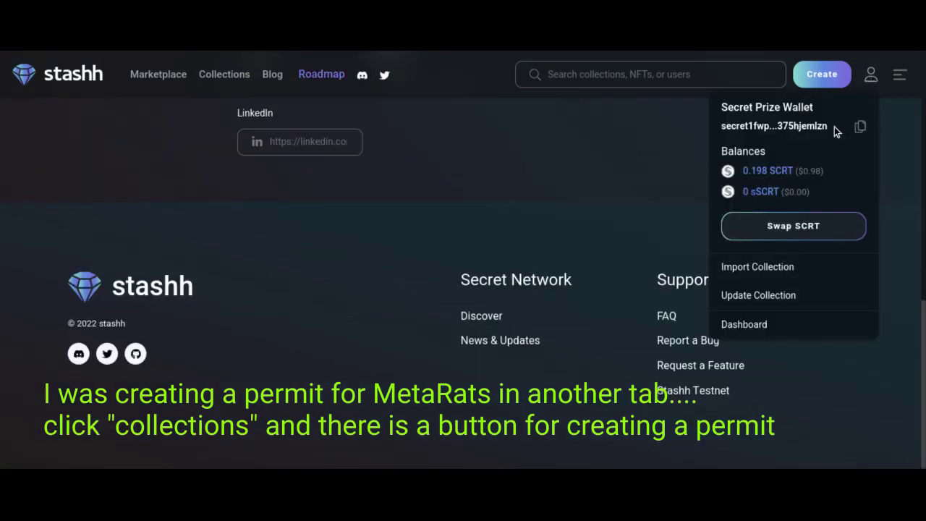
pyautogui.click(745, 324)
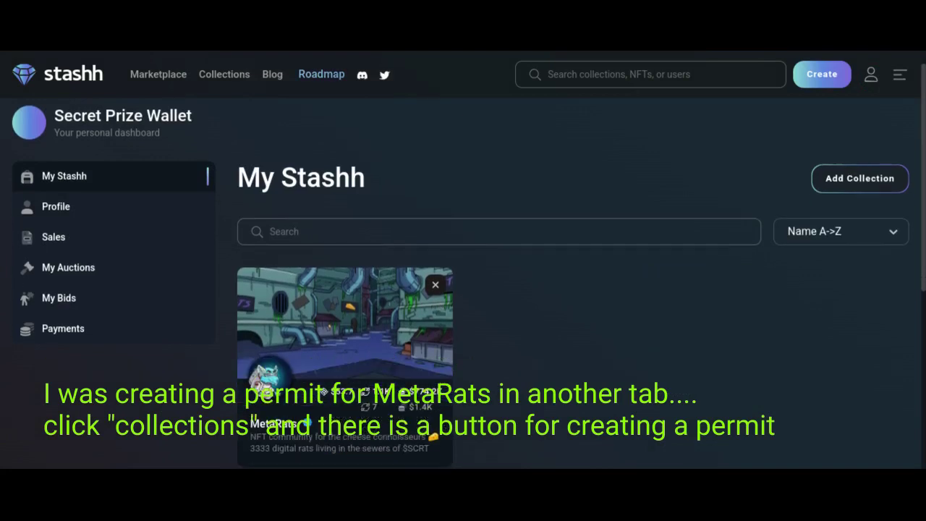
pyautogui.scroll(-1, 463, 290)
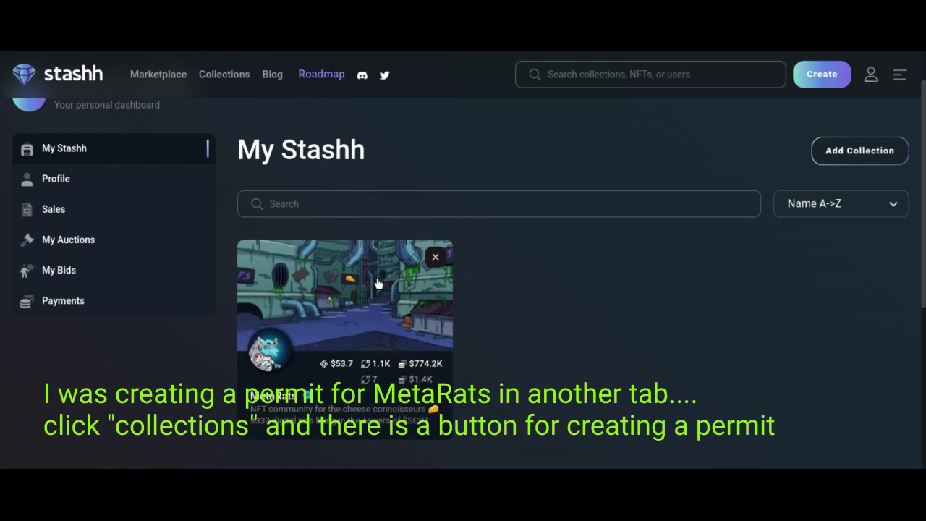
# - Open the MetaRats collection in My Stashh and go to the page of MetaRat #1368
pyautogui.click(872, 75)
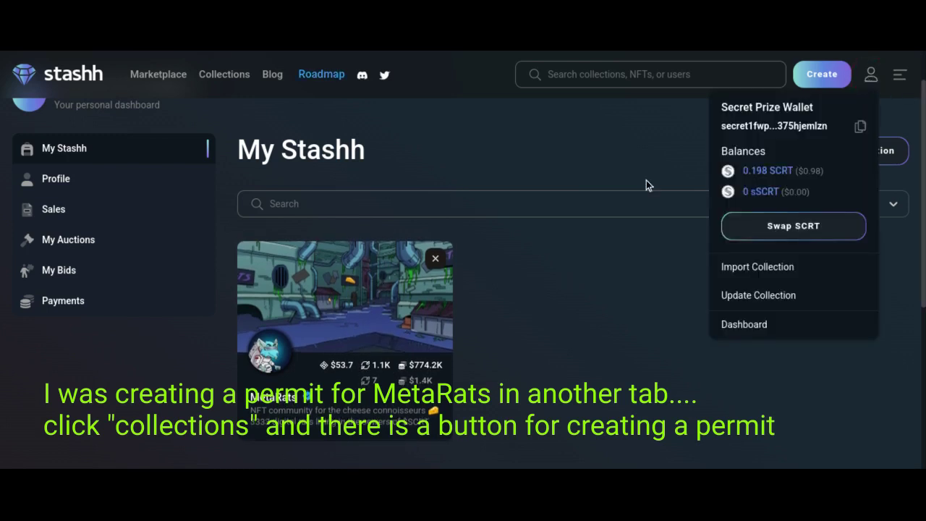
pyautogui.click(341, 300)
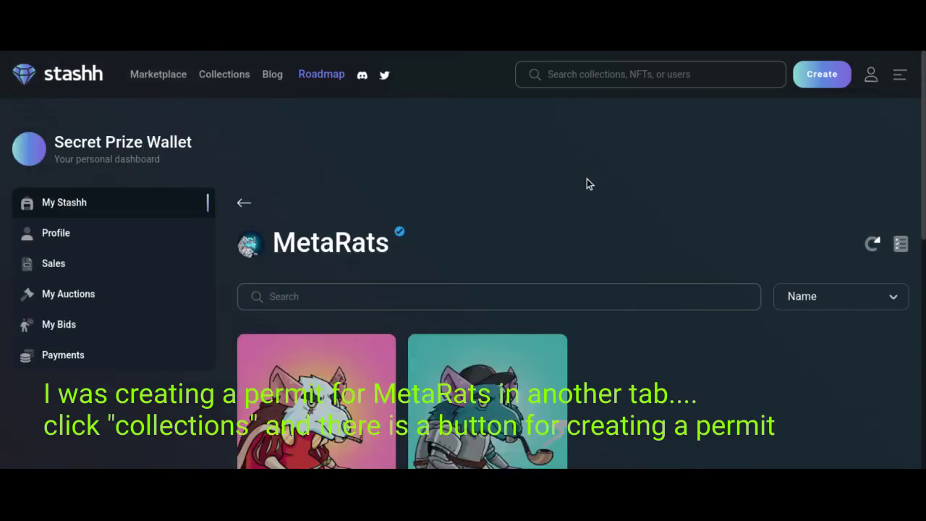
pyautogui.scroll(-1, 452, 313)
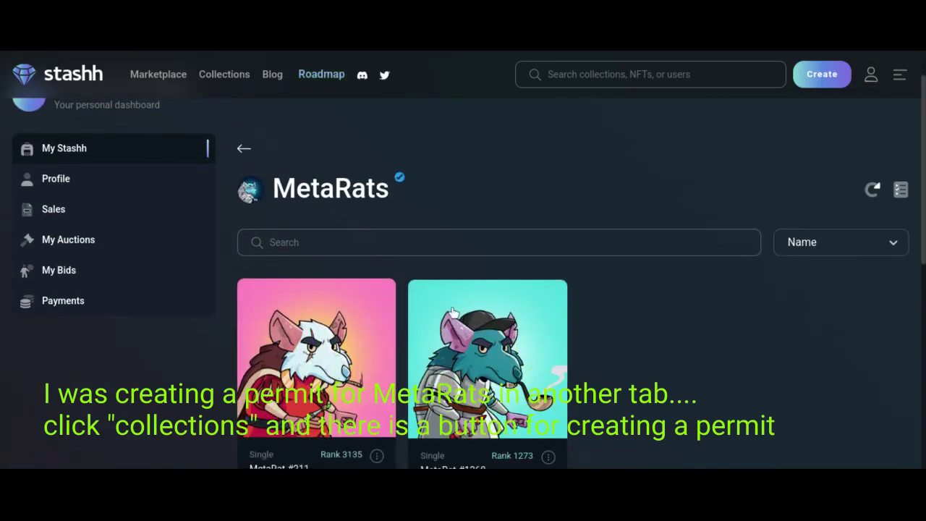
pyautogui.scroll(-1, 453, 312)
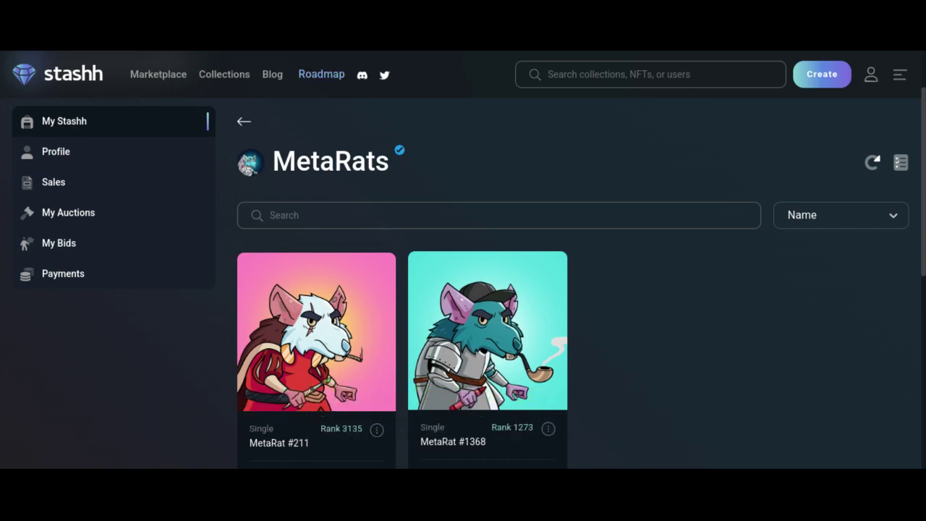
pyautogui.click(474, 351)
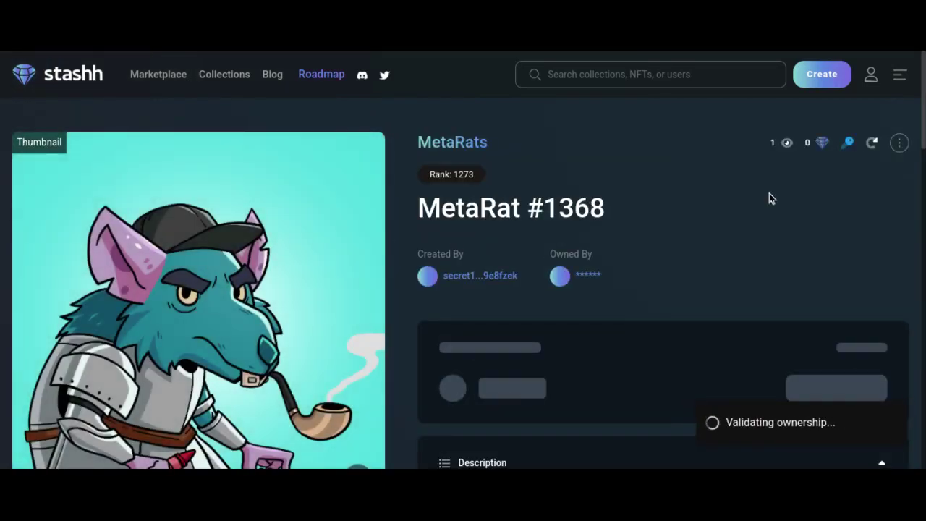
# - Examine MetaRat #1368's properties, royalties, token details and fixed price listing form
pyautogui.scroll(-3, 745, 225)
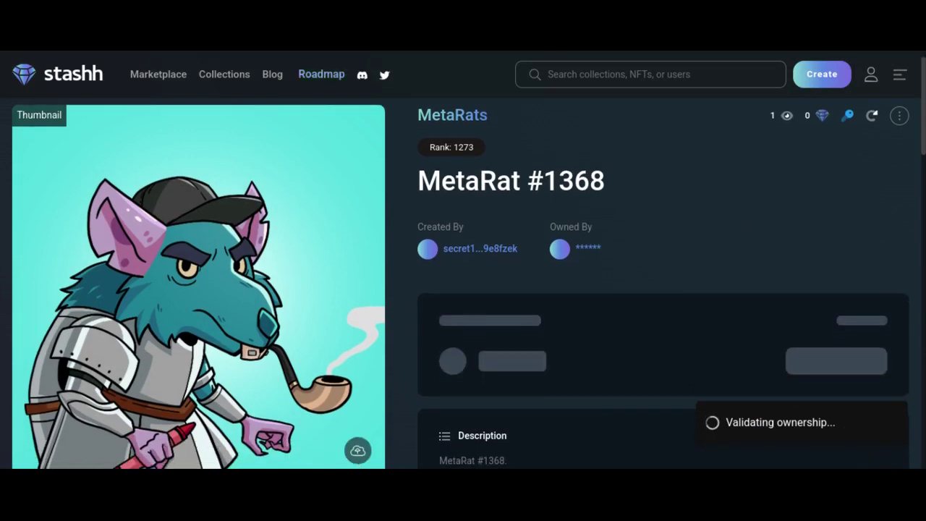
pyautogui.scroll(-5, 463, 282)
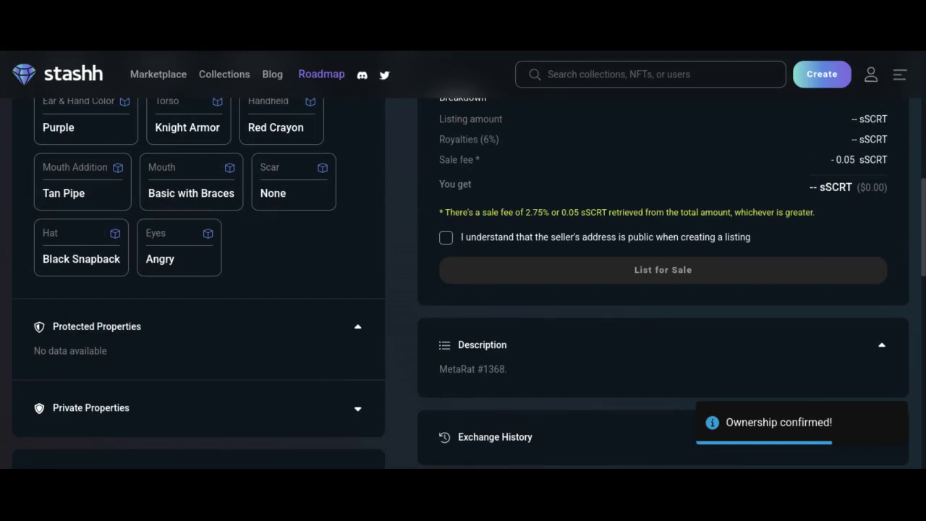
pyautogui.scroll(-5, 463, 282)
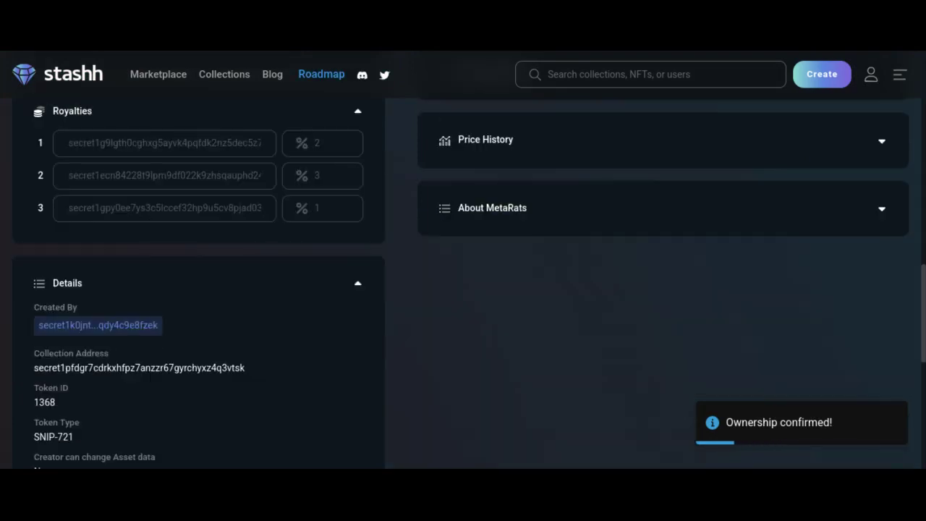
pyautogui.press('pagedown')
pyautogui.press('pageup')
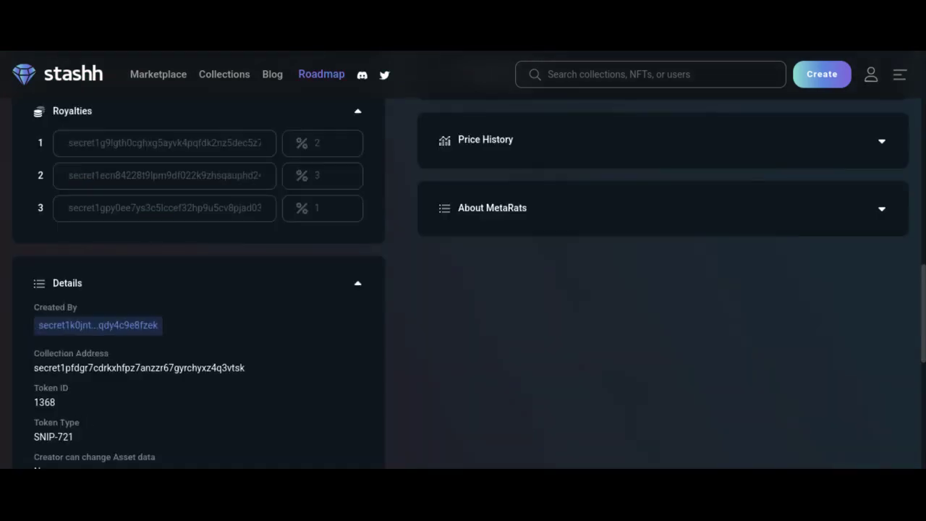
pyautogui.scroll(10, 462, 282)
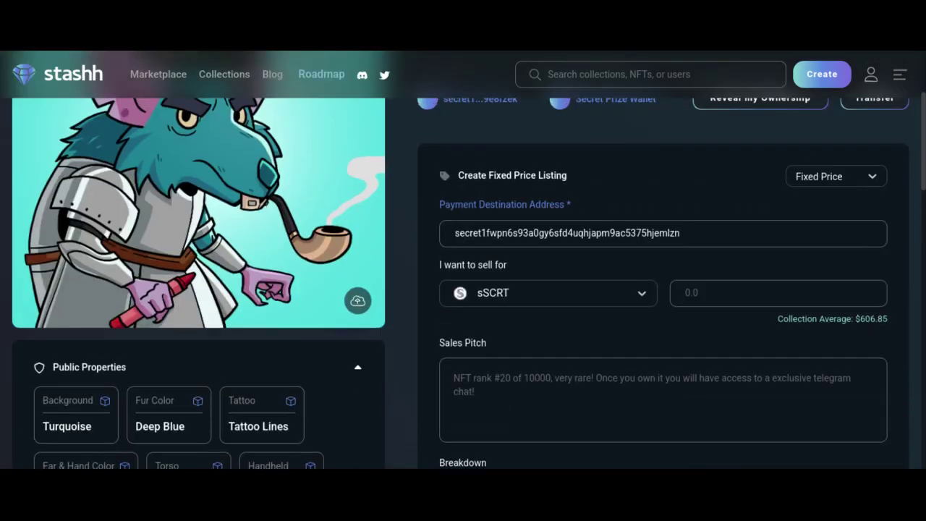
pyautogui.scroll(3, 463, 282)
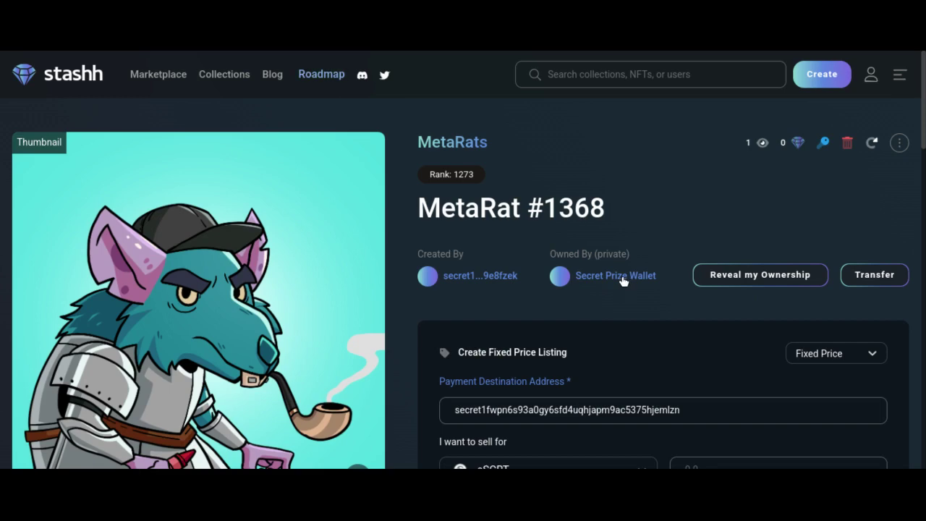
# - Transfer MetaRat #1368 to the recipient's Secret address and refresh the transfer's entry in the transactions list
pyautogui.click(875, 274)
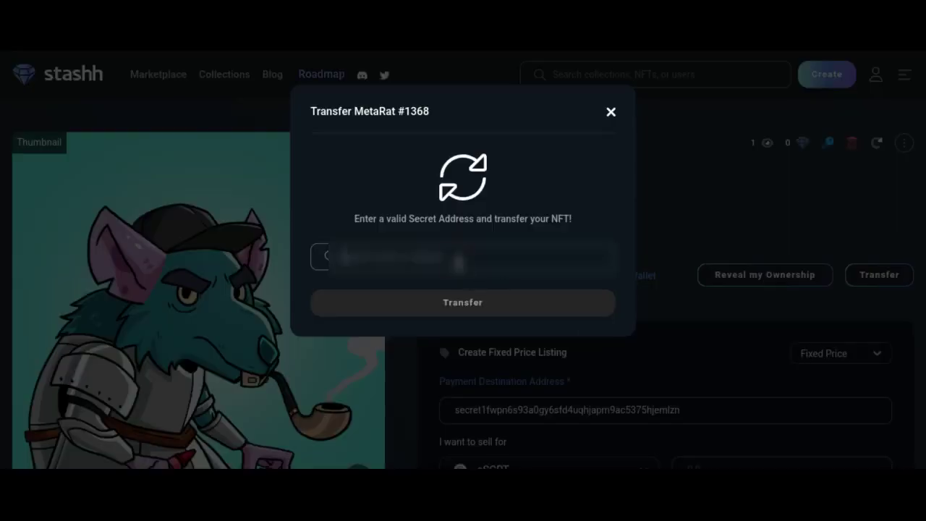
pyautogui.hotkey('ctrl', 'v')
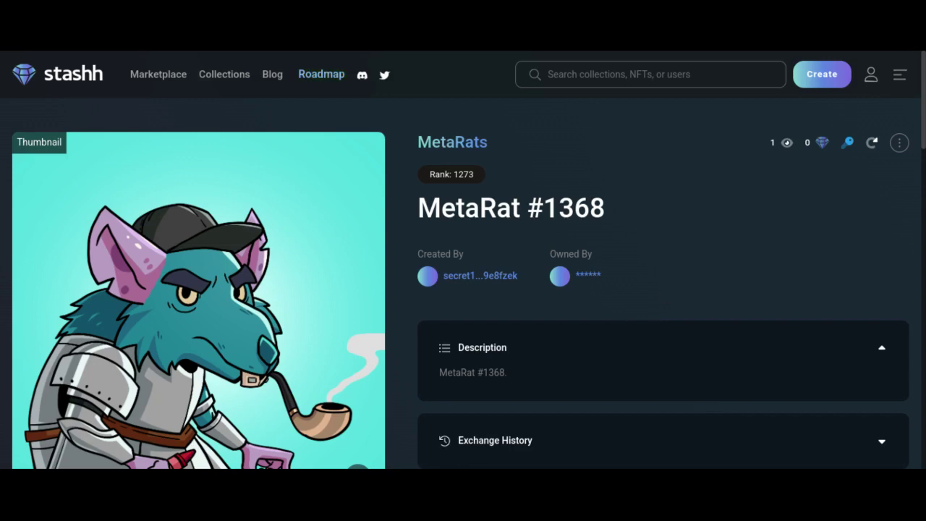
pyautogui.click(899, 75)
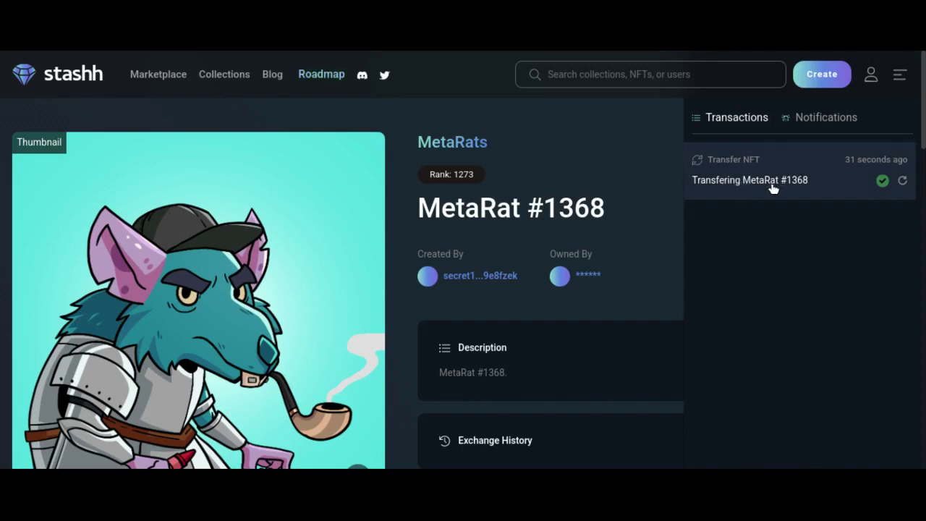
pyautogui.click(901, 180)
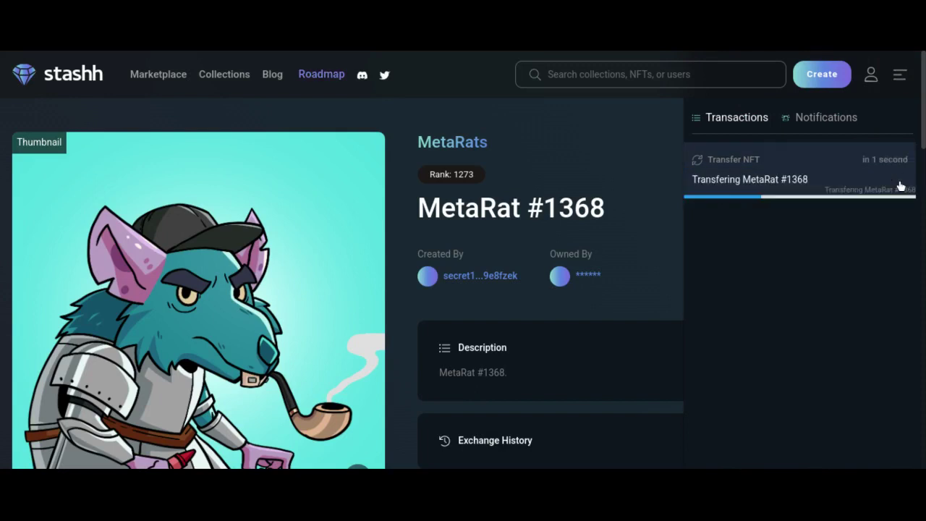